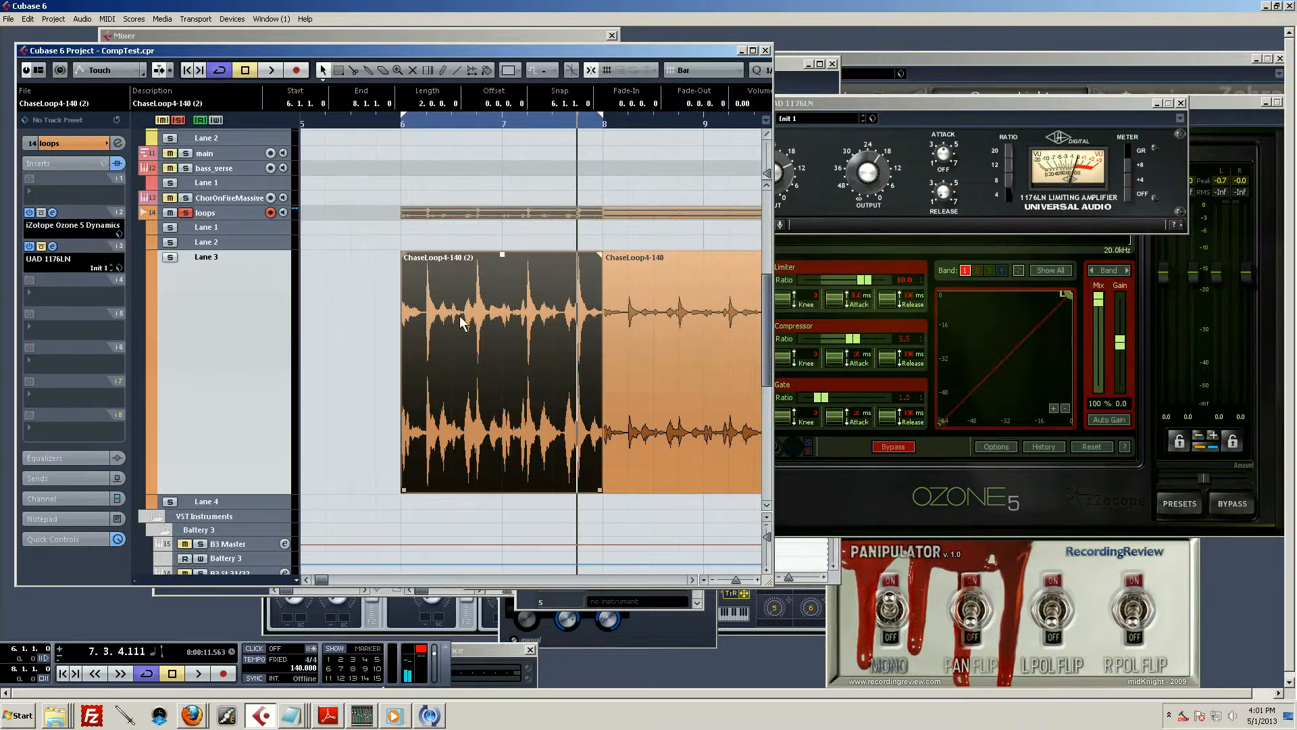
Position playback at bar 6, and set the loops track's Ozone Dynamics threshold to -25.5 dB and compressor ratio to 1:1
{"action": "left_click", "coordinate": [402, 122]}
{"action": "left_click", "coordinate": [850, 494]}
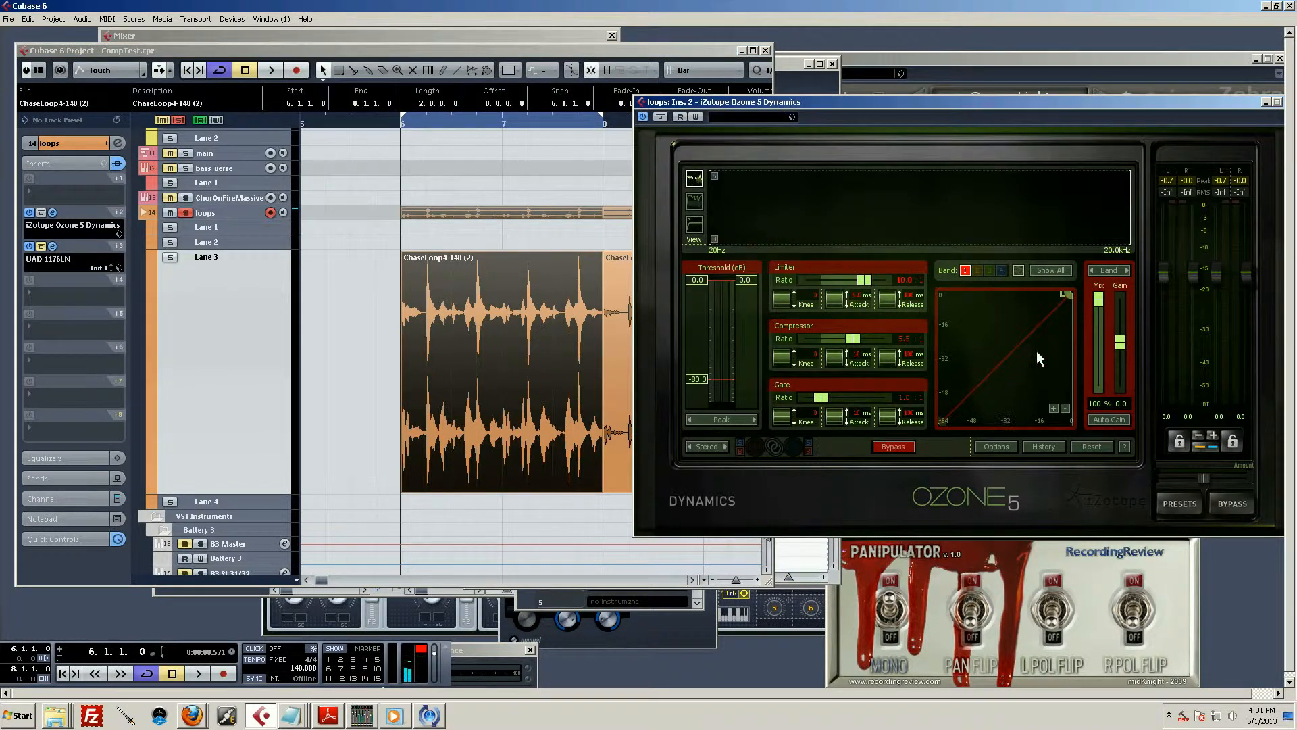
{"action": "left_click_drag", "start_coordinate": [747, 283], "coordinate": [754, 337]}
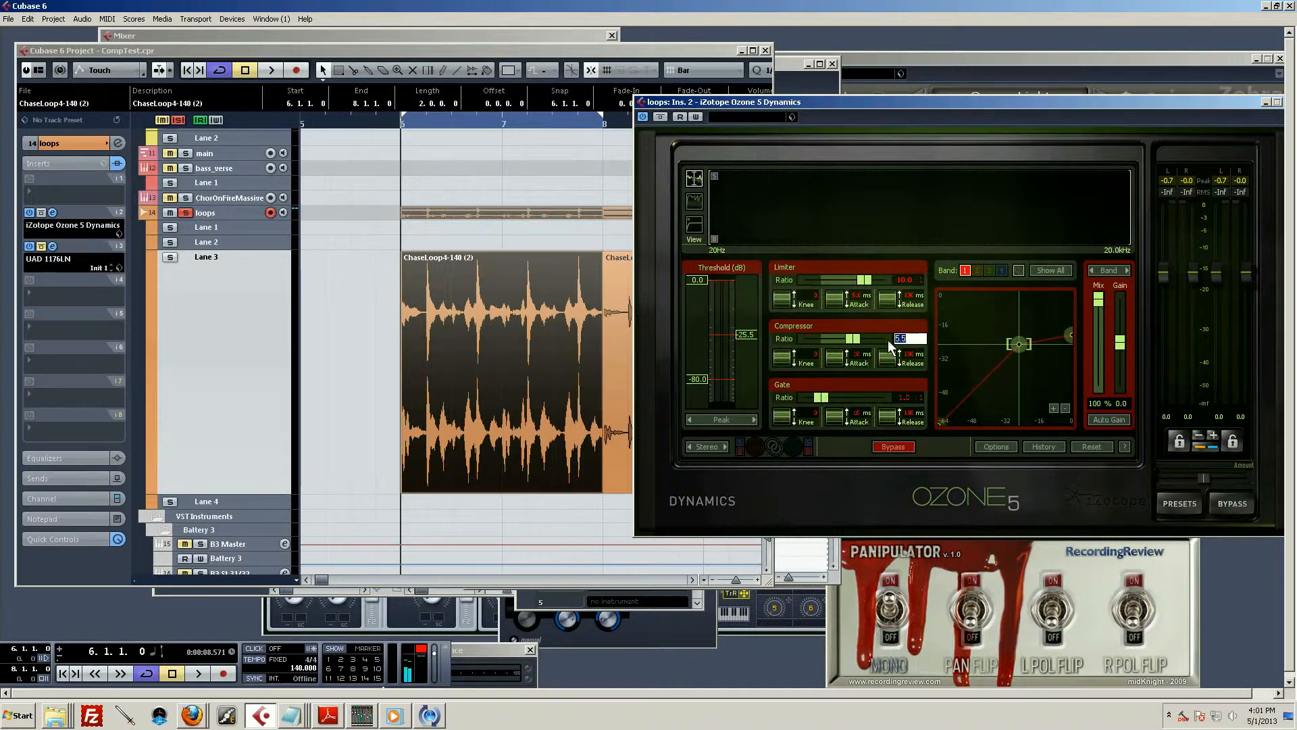
{"action": "type", "text": "1:1"}
{"action": "key", "text": "Return"}
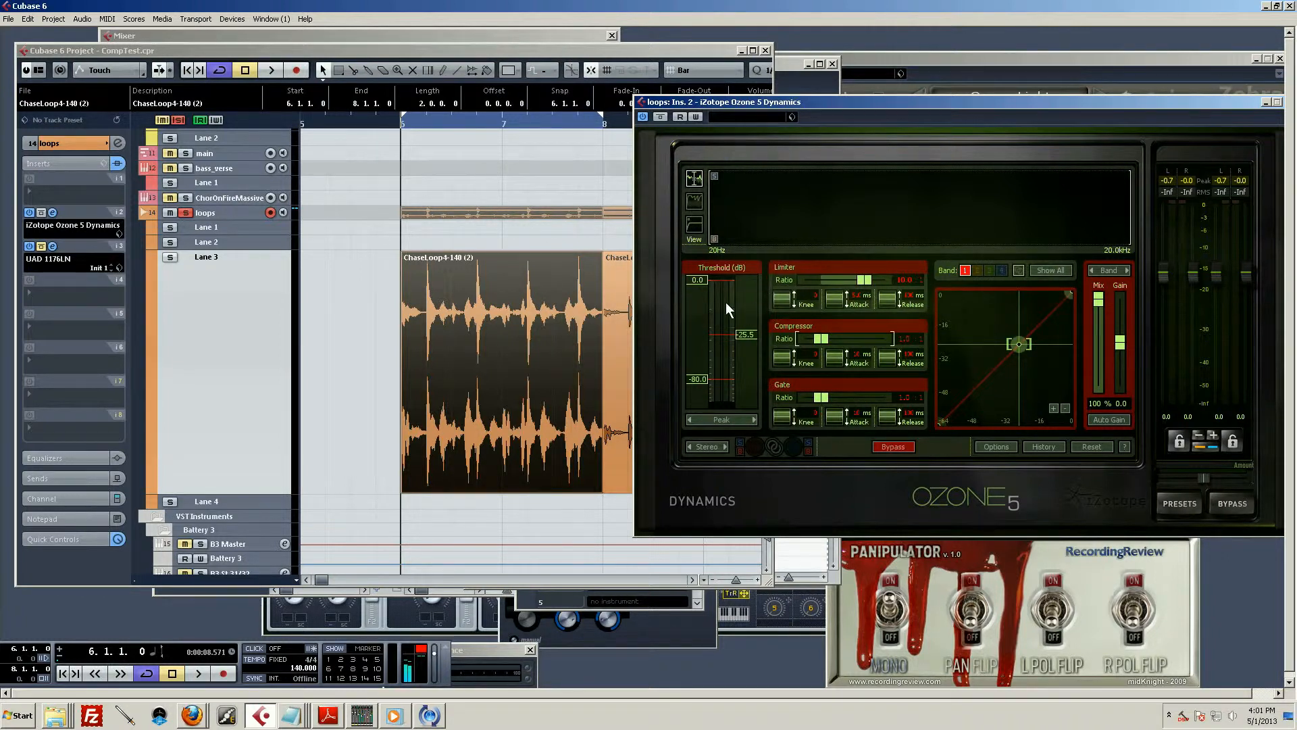
Lower the threshold to -50.2 dB and audition the drum loop before and after the change
{"action": "key", "text": "space"}
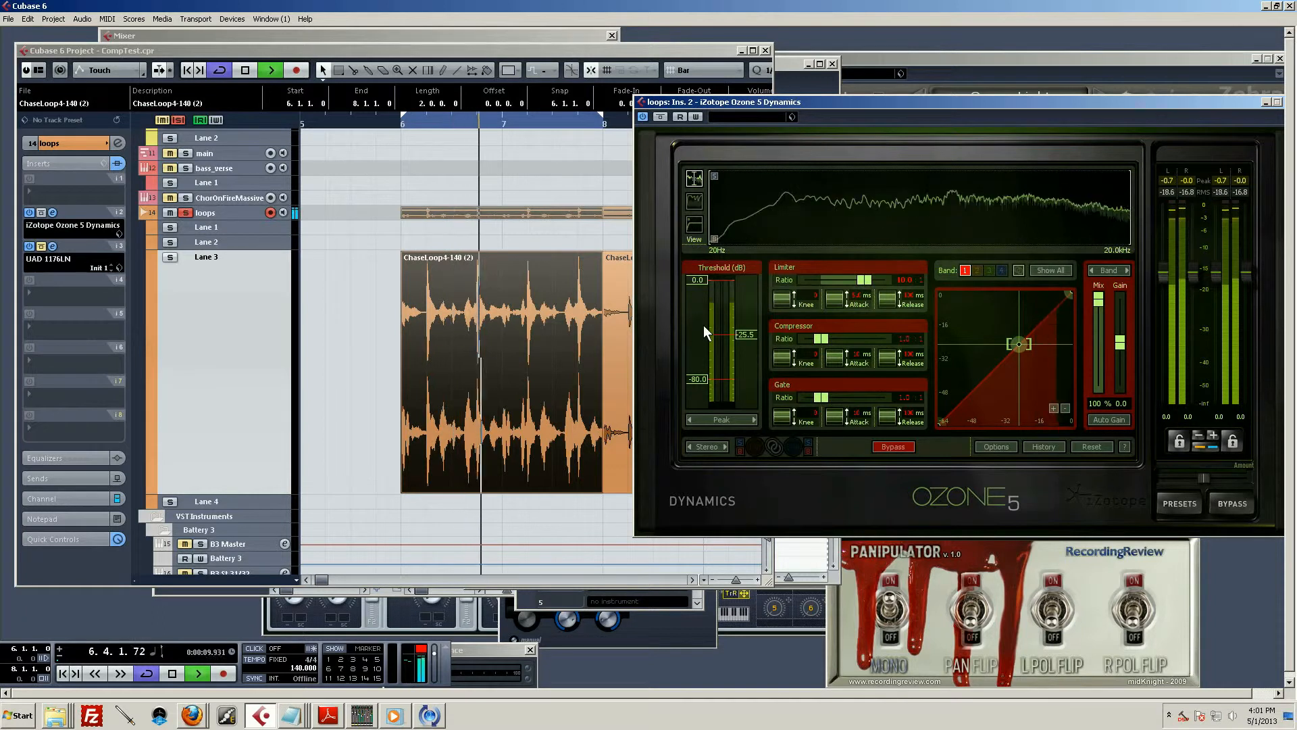
{"action": "key", "text": "space"}
{"action": "left_click_drag", "start_coordinate": [749, 333], "coordinate": [743, 360]}
{"action": "key", "text": "space"}
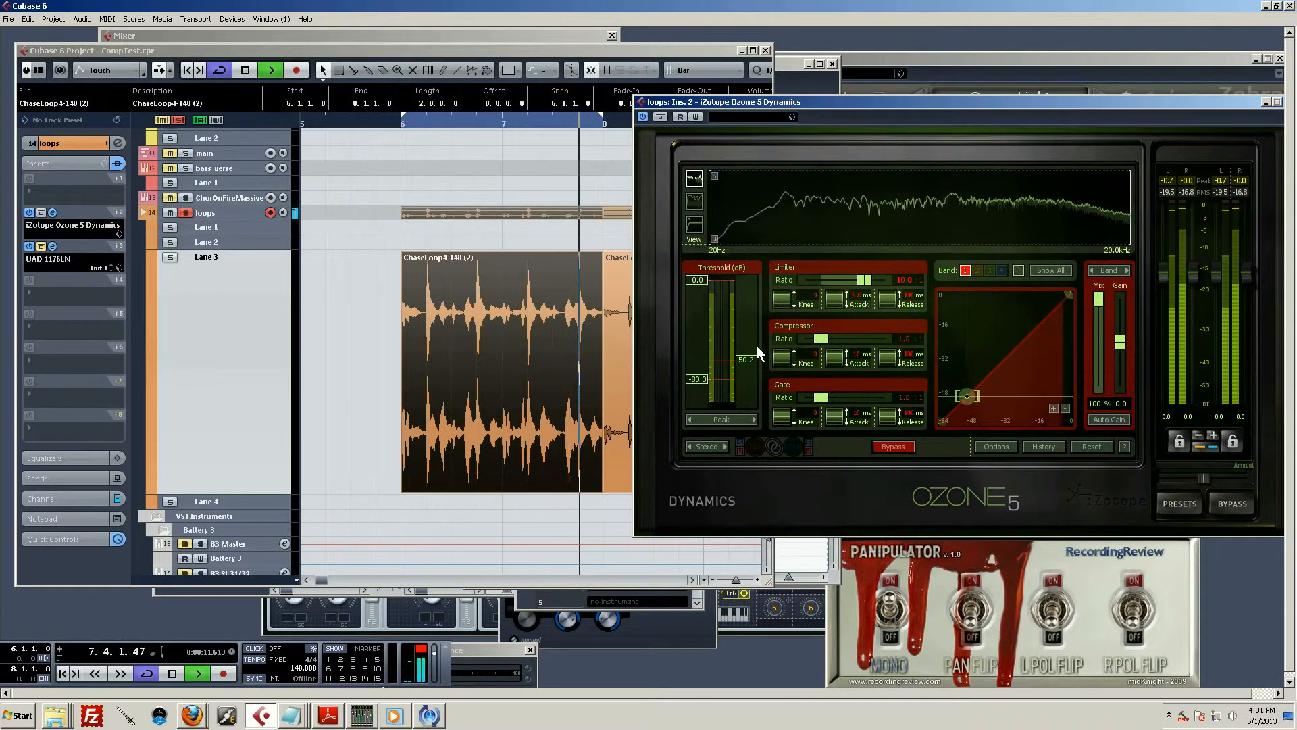
{"action": "key", "text": "space"}
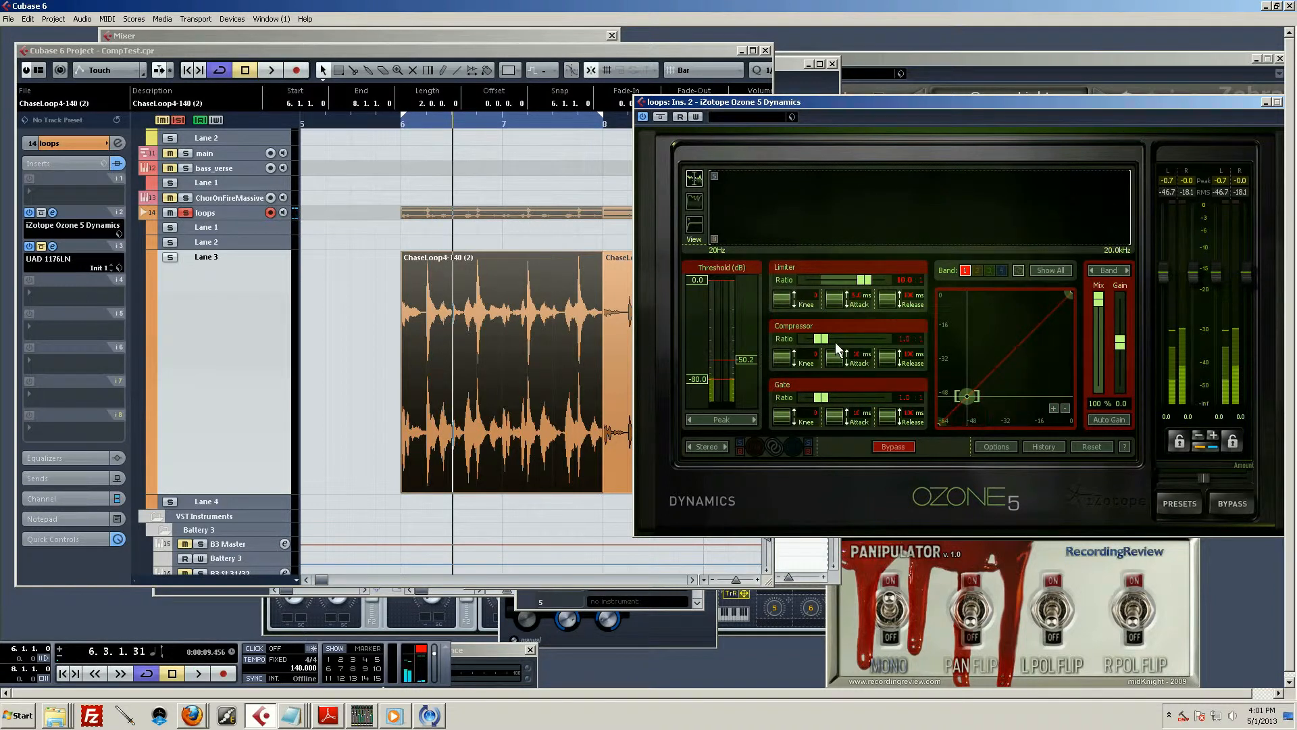
Set the compressor ratio to 2 and play the loop with the gain reduction history displayed
{"action": "left_click", "coordinate": [893, 338]}
{"action": "type", "text": "2"}
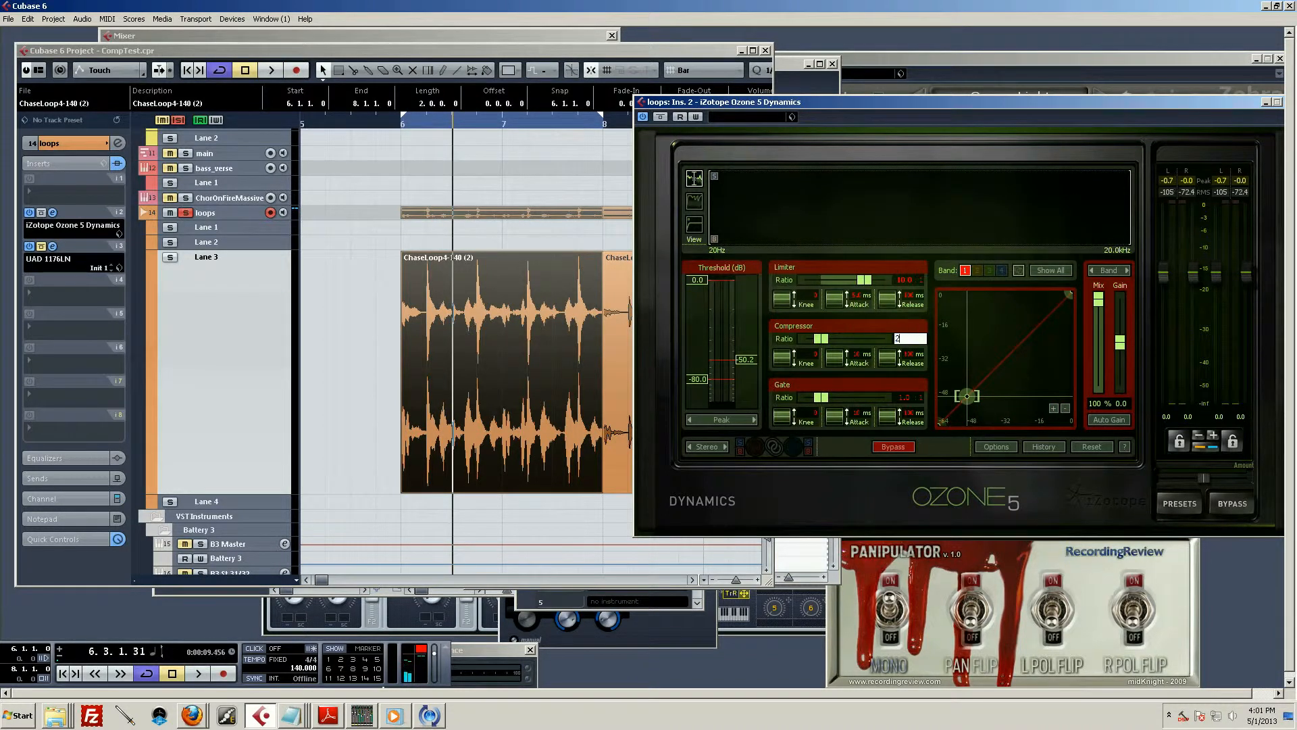
{"action": "key", "text": "Return"}
{"action": "key", "text": "space"}
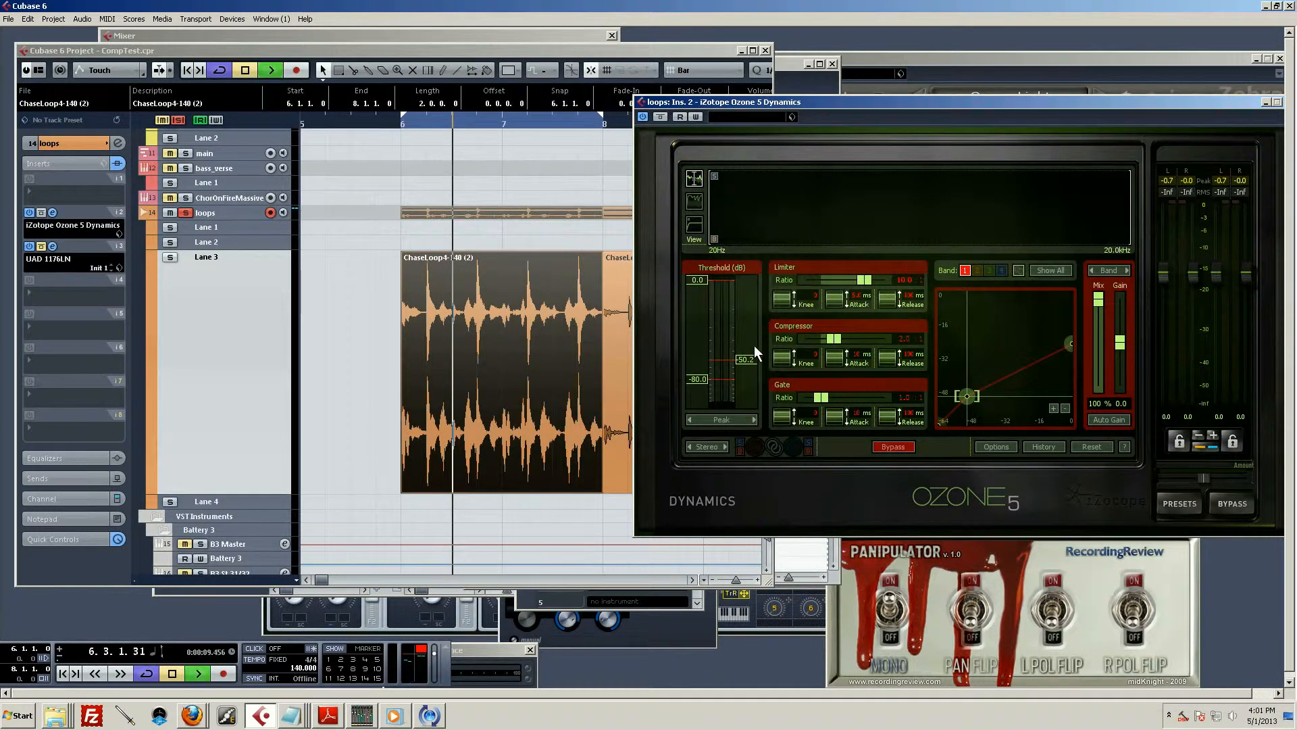
{"action": "left_click", "coordinate": [695, 201]}
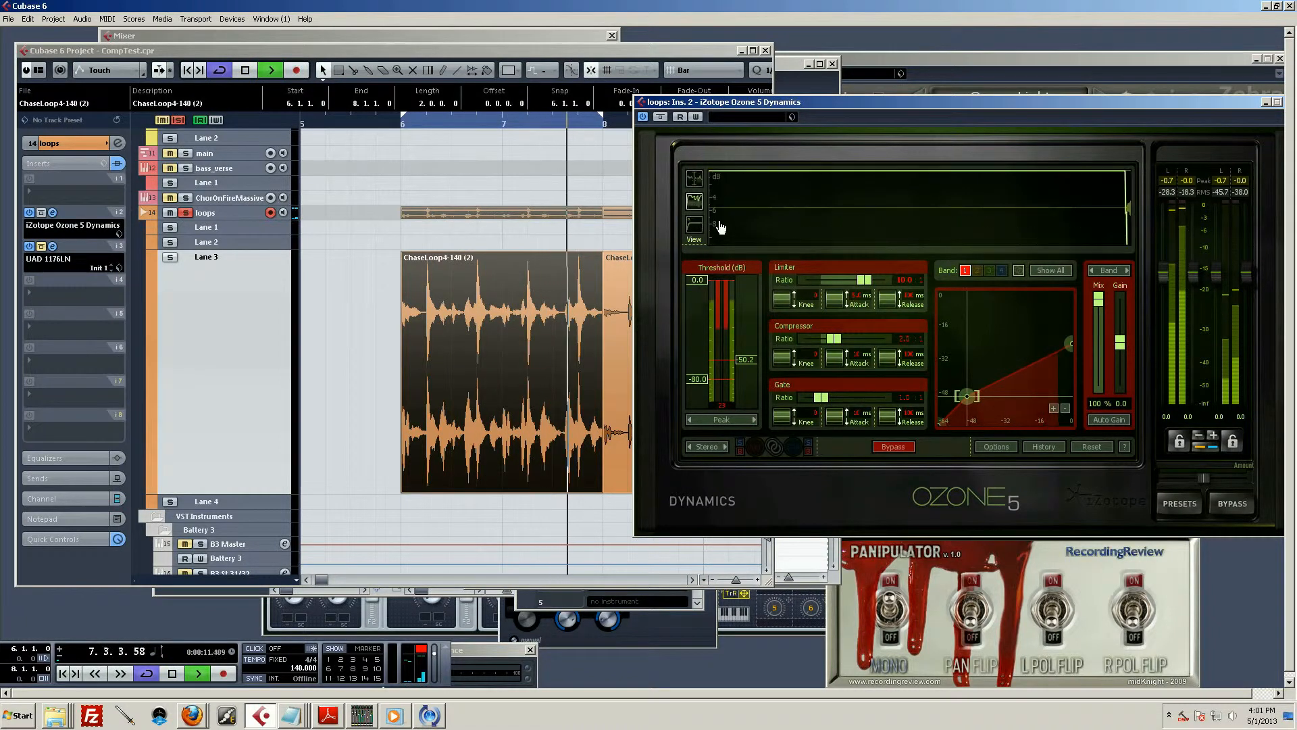
Raise the threshold to -18.5 dB and further to -12.7 dB while auditioning the compression on the loop
{"action": "left_click_drag", "start_coordinate": [745, 360], "coordinate": [745, 322]}
{"action": "key", "text": "space"}
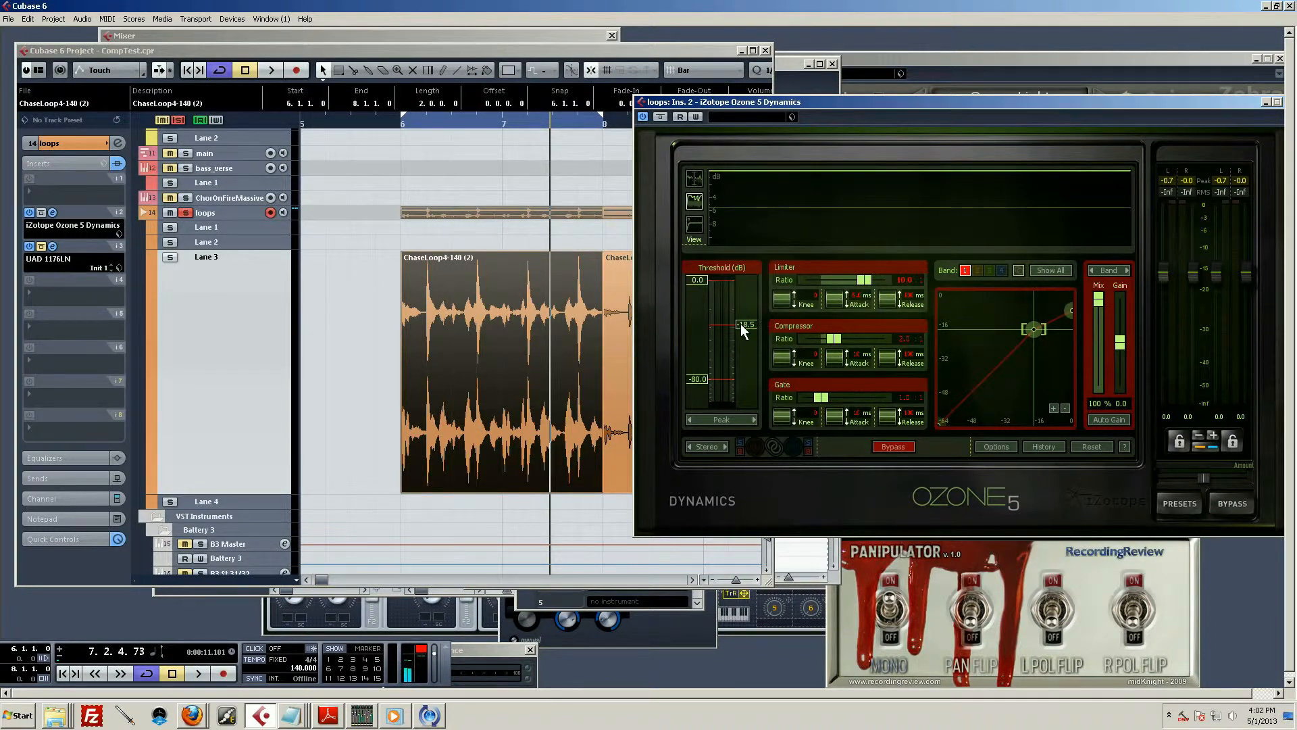
{"action": "left_click_drag", "start_coordinate": [741, 323], "coordinate": [745, 315]}
{"action": "key", "text": "space"}
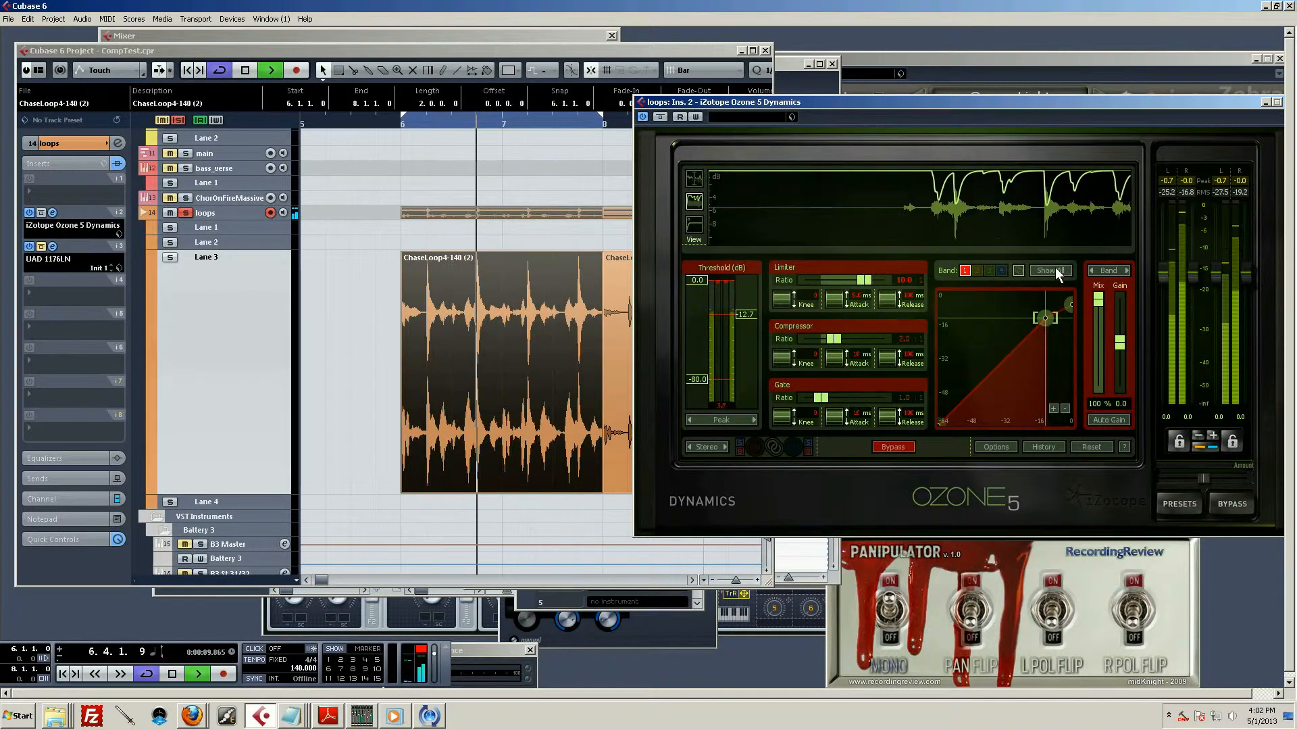
{"action": "key", "text": "space"}
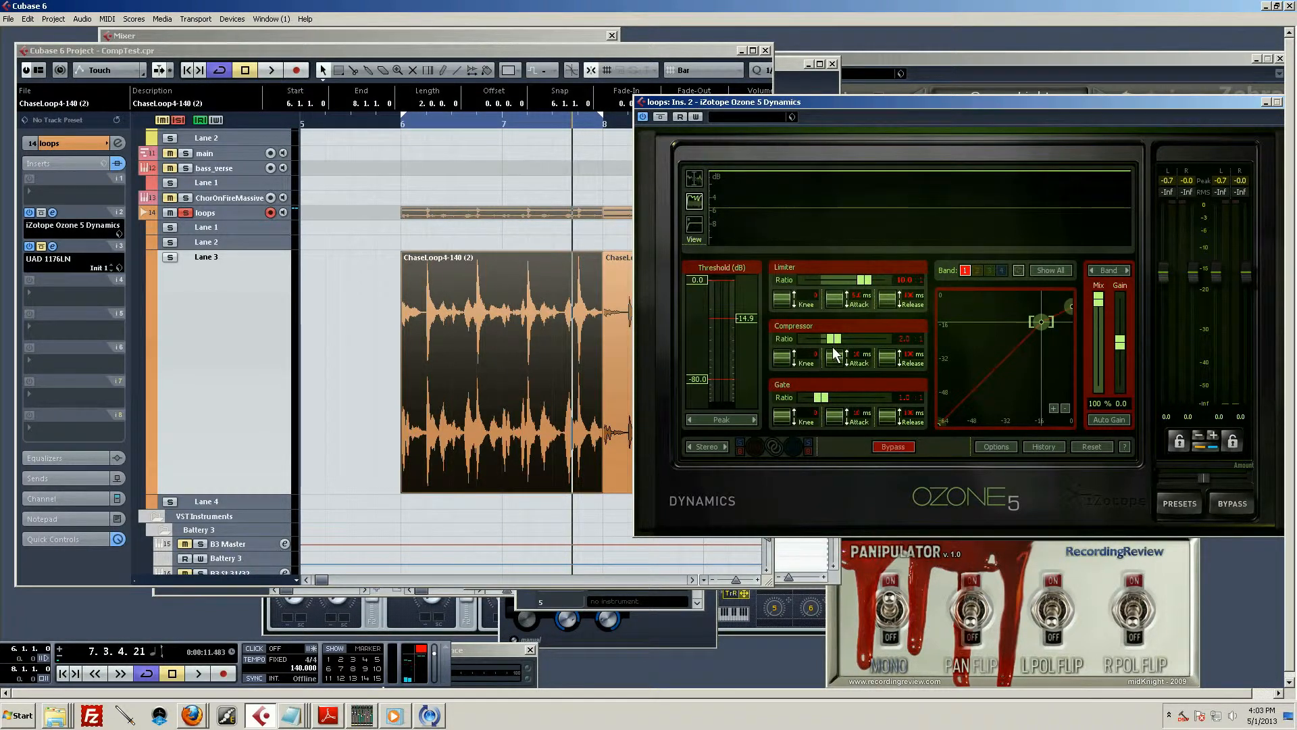
Sweep the compressor ratio up to 30 and back down to slightly under 2 while the loop plays
{"action": "key", "text": "space"}
{"action": "left_click_drag", "start_coordinate": [833, 337], "coordinate": [904, 346]}
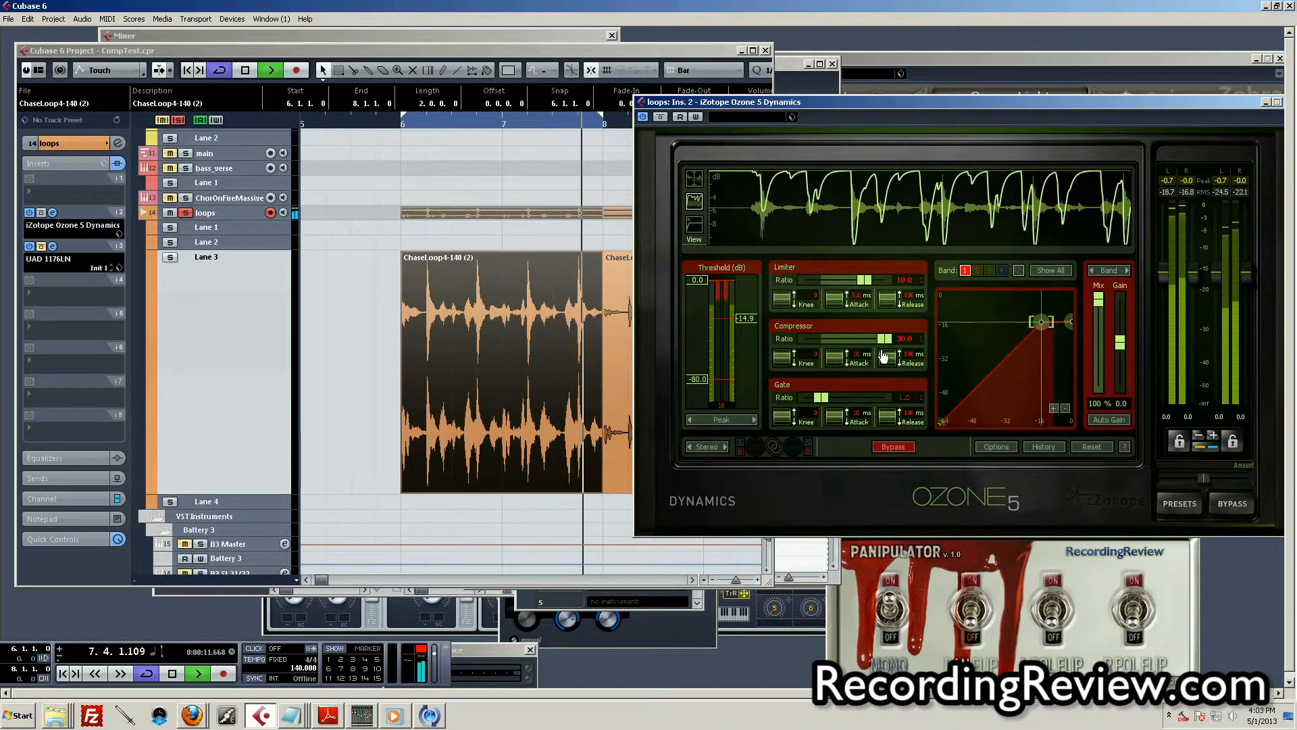
{"action": "key", "text": "space"}
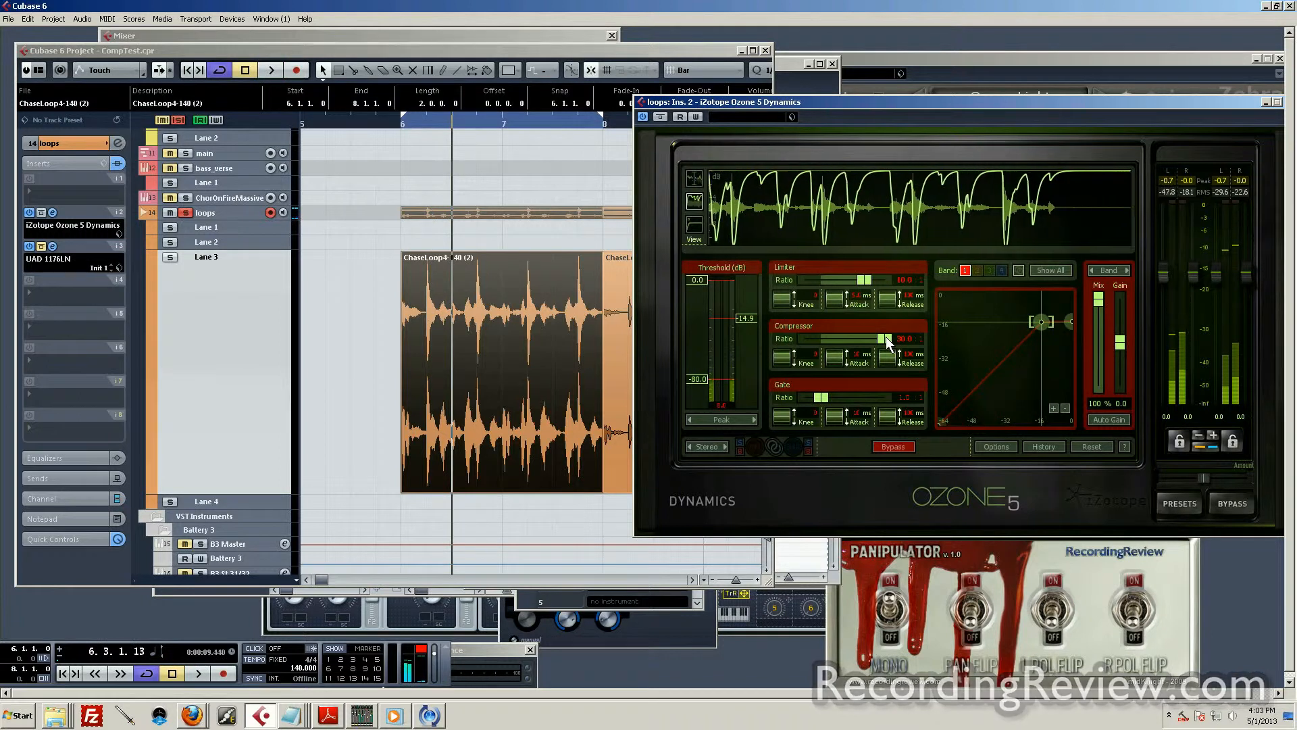
{"action": "key", "text": "space"}
{"action": "left_click_drag", "start_coordinate": [887, 338], "coordinate": [830, 346]}
{"action": "key", "text": "space"}
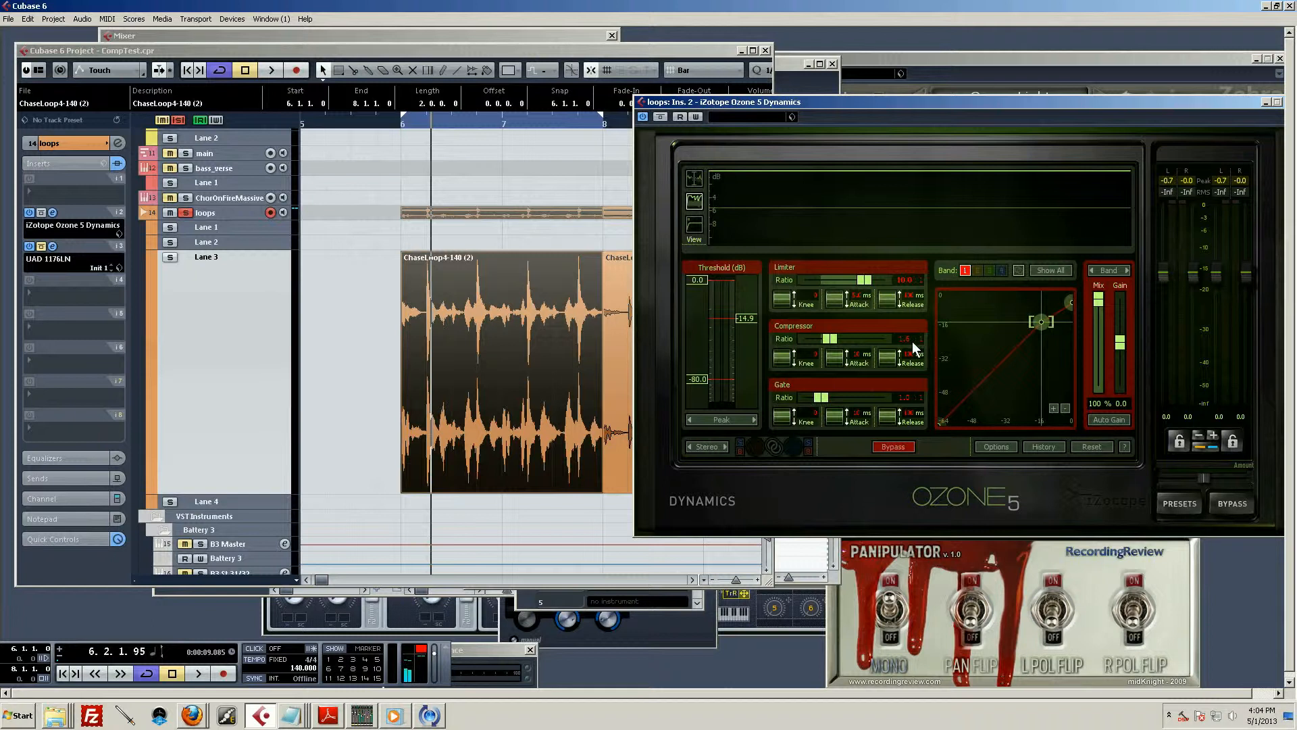
Set the compressor ratio to 1.1 and audition the loop
{"action": "type", "text": "1.1"}
{"action": "key", "text": "Return"}
{"action": "key", "text": "space"}
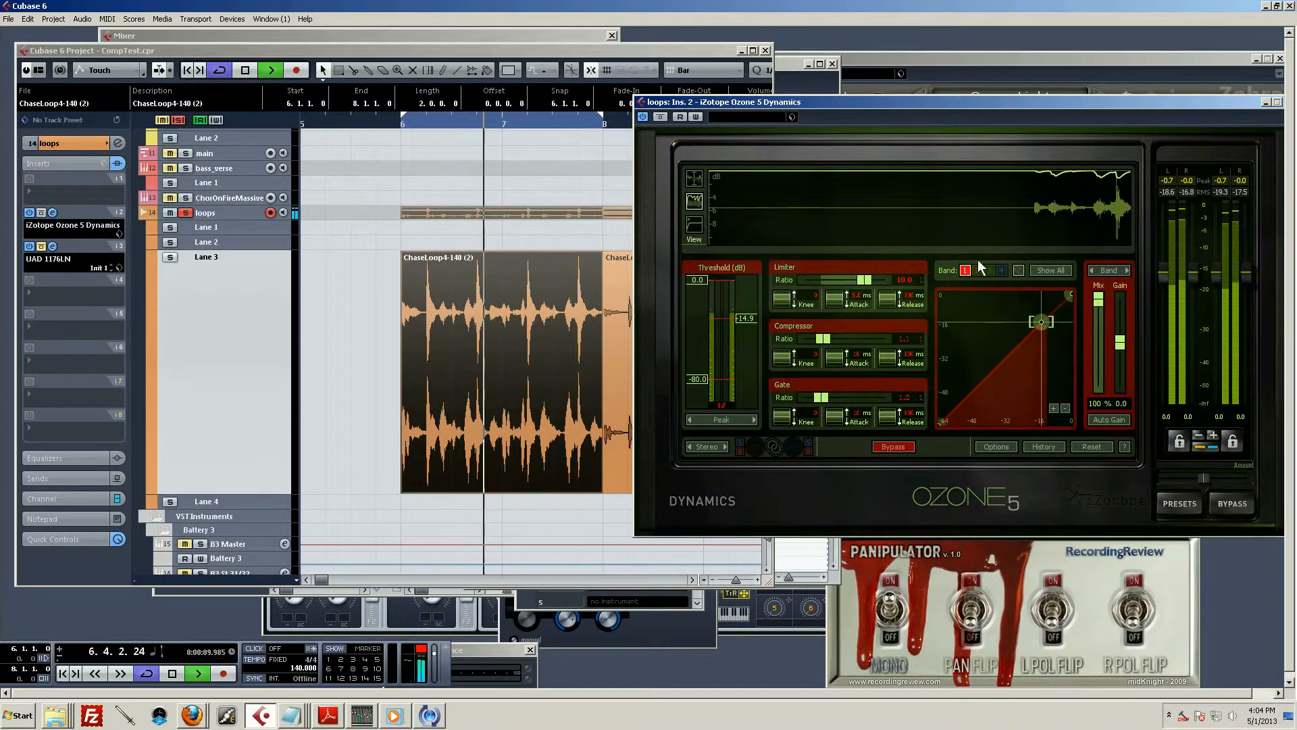
{"action": "key", "text": "space"}
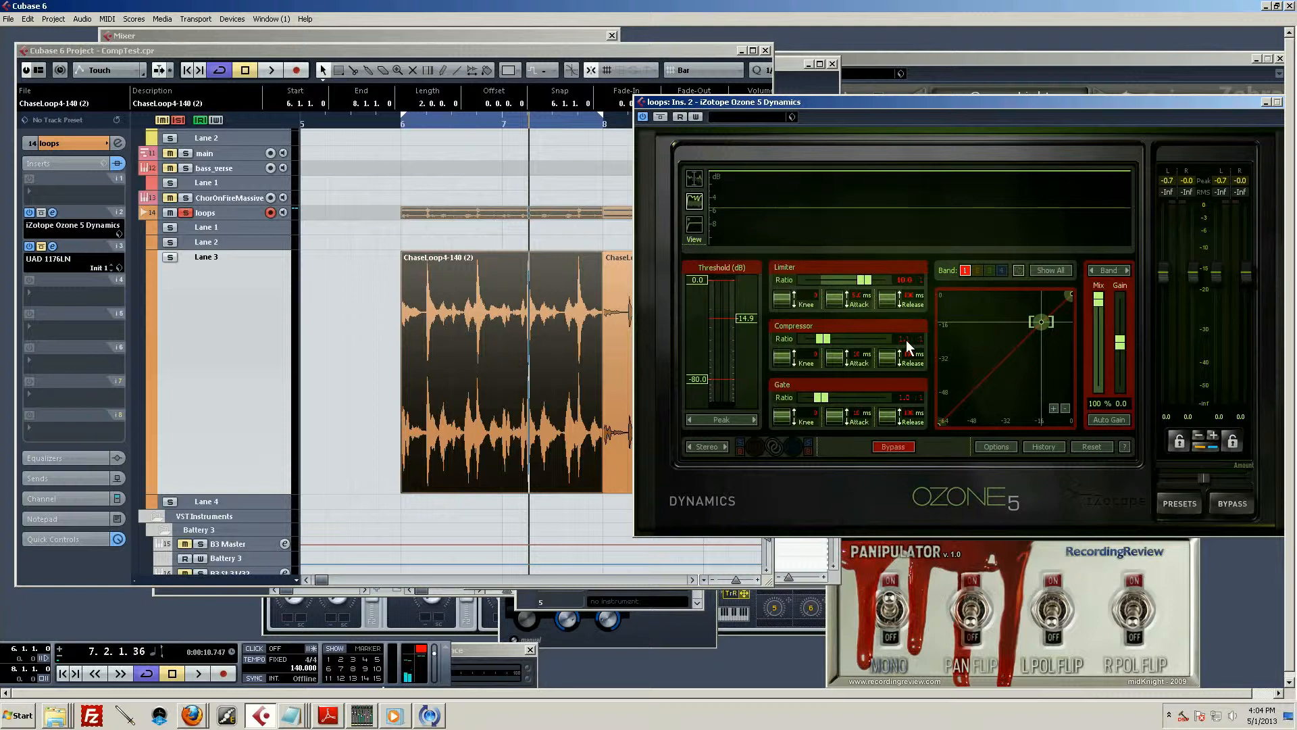
Set the compressor ratio to 4 and audition the loop
{"action": "type", "text": "4"}
{"action": "key", "text": "Return"}
{"action": "key", "text": "space"}
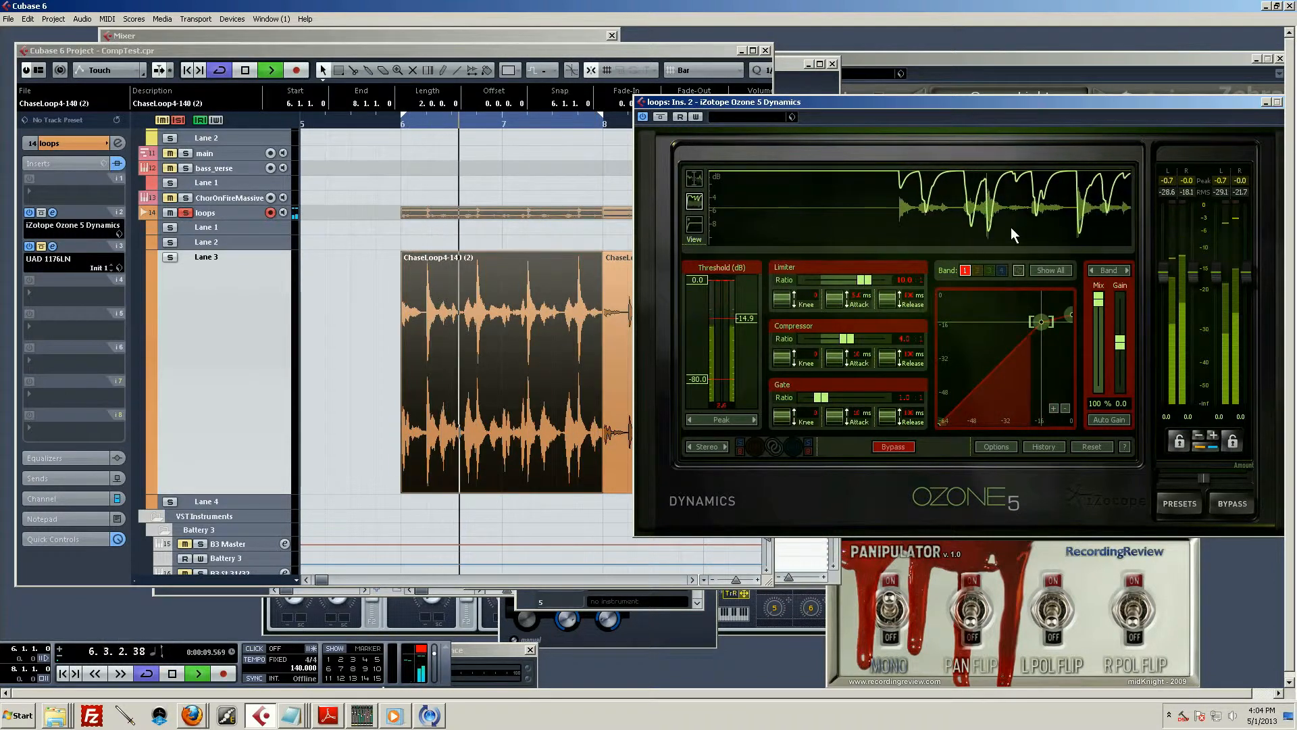
{"action": "key", "text": "space"}
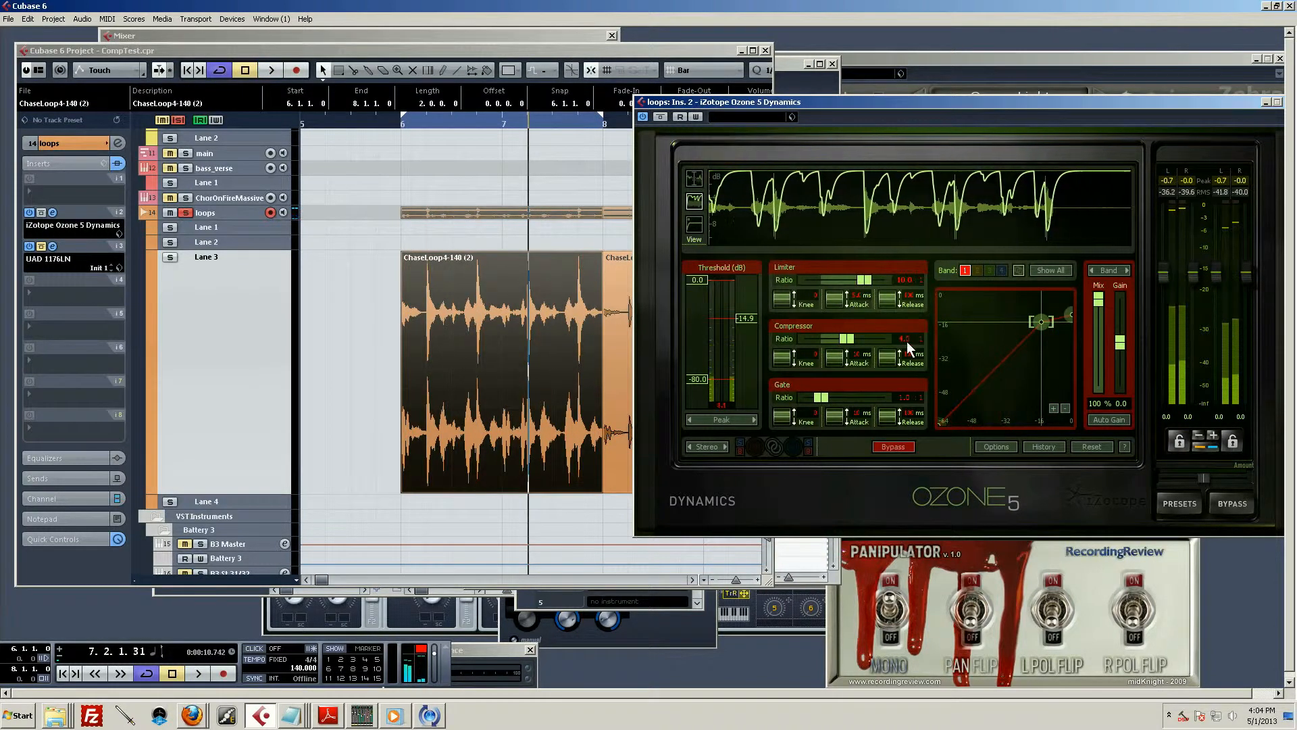
Raise the compressor ratio to 8 and audition the loop
{"action": "left_click", "coordinate": [907, 339]}
{"action": "type", "text": "8"}
{"action": "key", "text": "Return"}
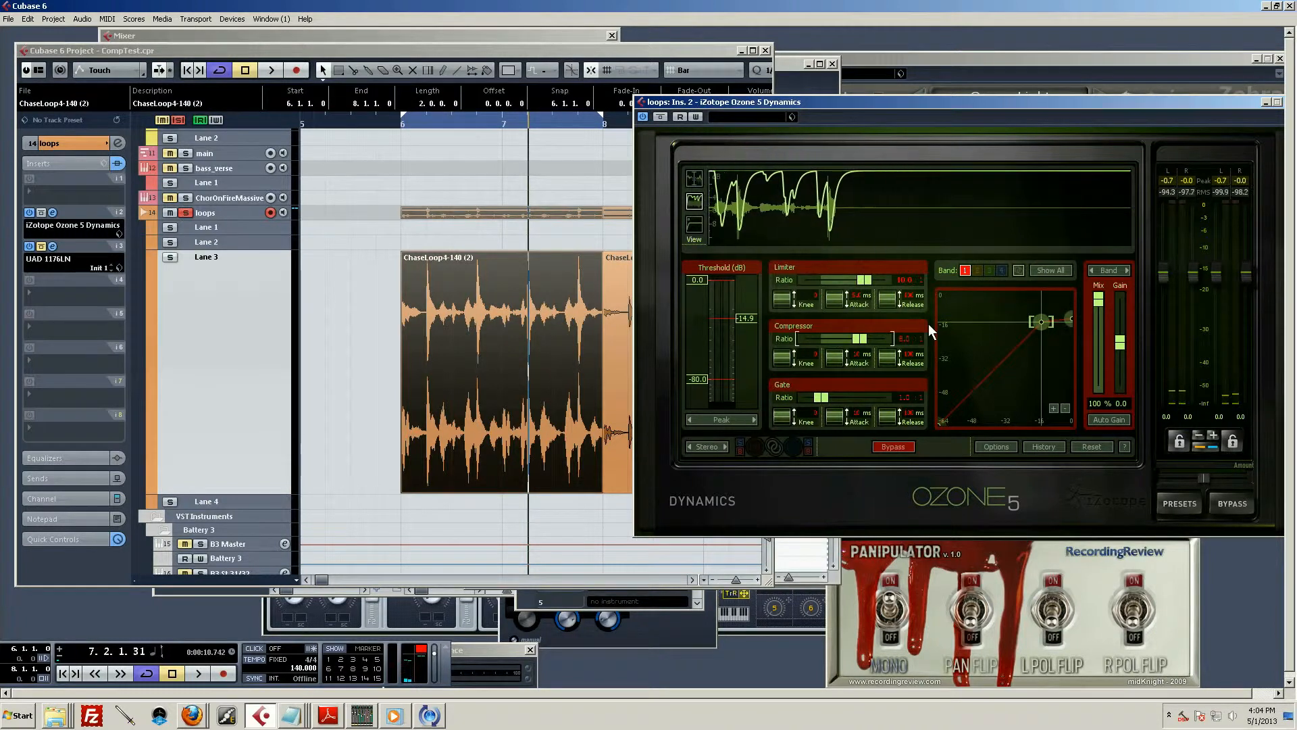
{"action": "key", "text": "space"}
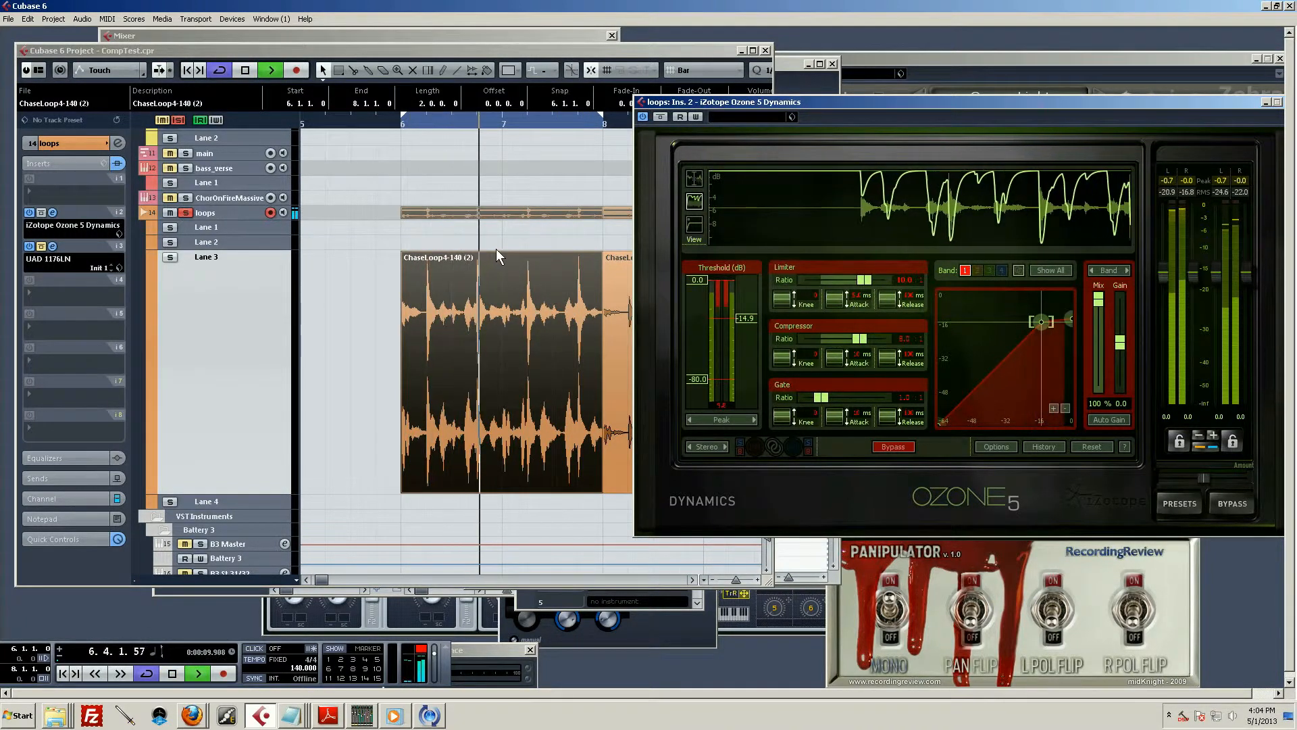
{"action": "key", "text": "space"}
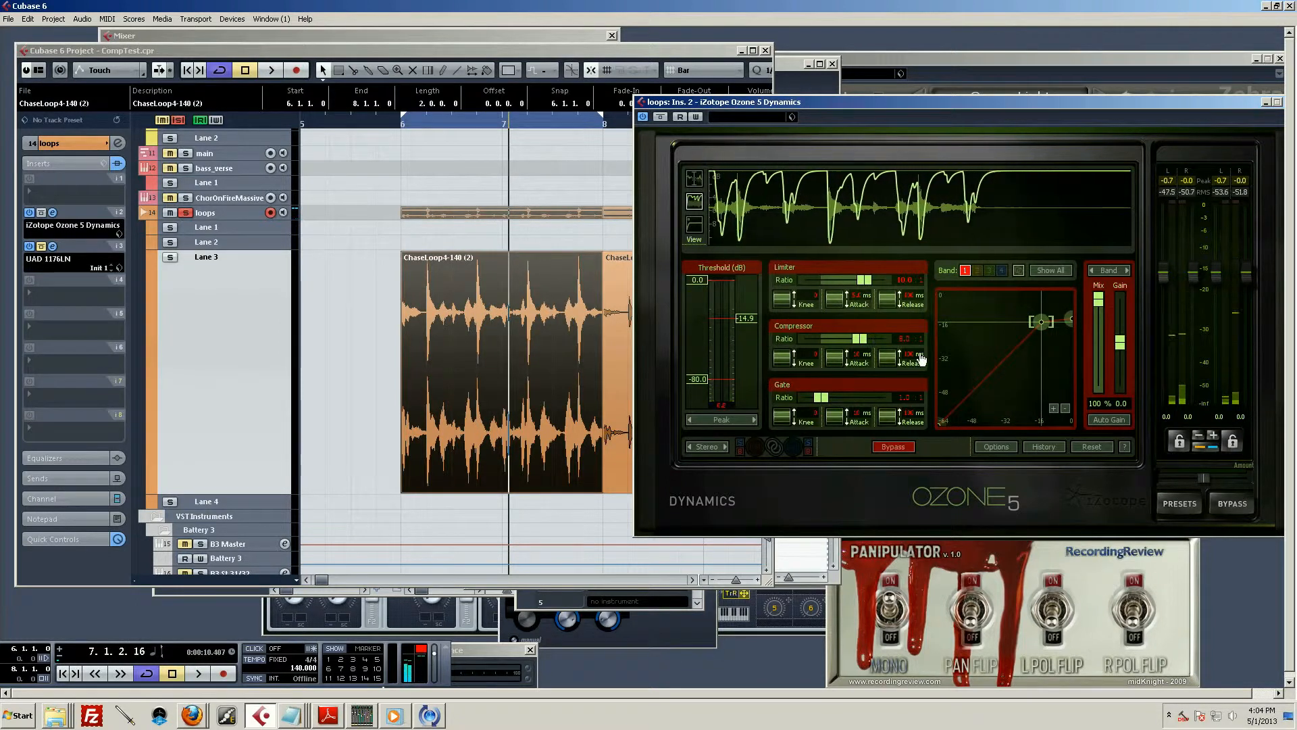
Raise the compressor ratio to 16 and play the loop
{"action": "left_click", "coordinate": [902, 338]}
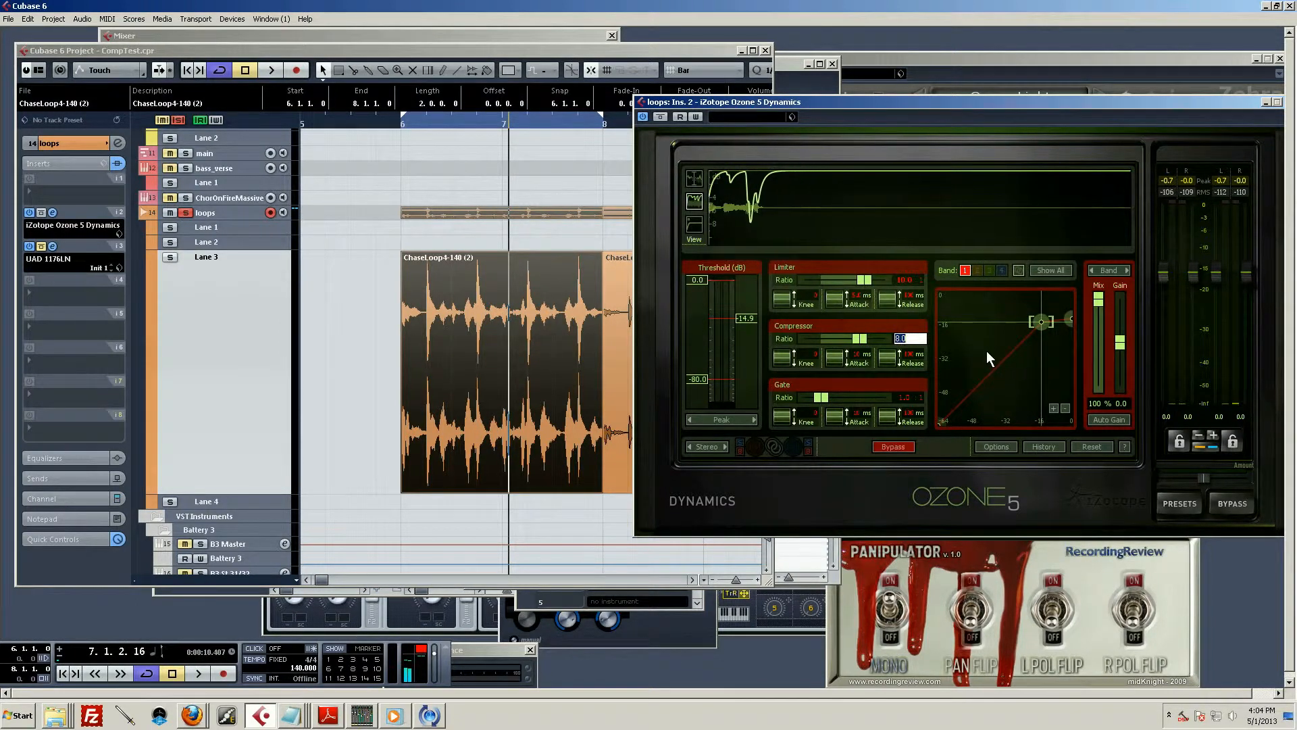
{"action": "type", "text": "16"}
{"action": "key", "text": "Return"}
{"action": "key", "text": "space"}
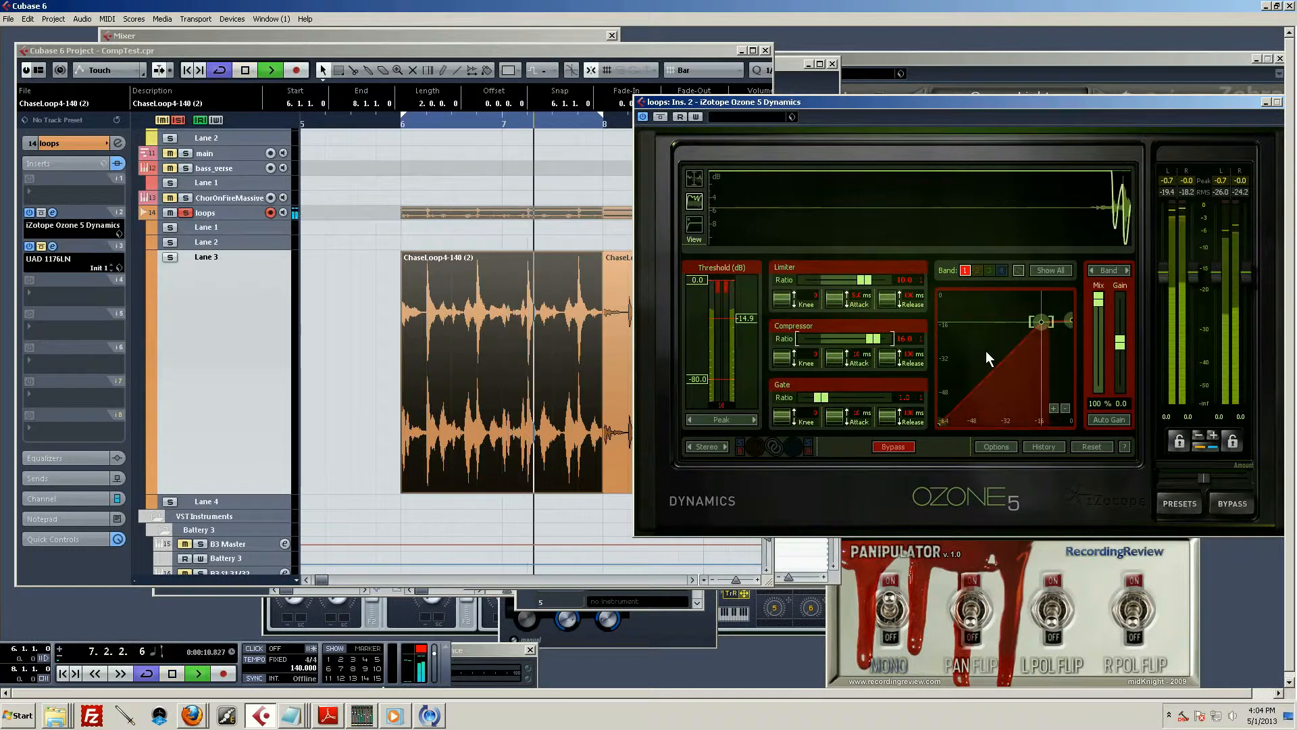